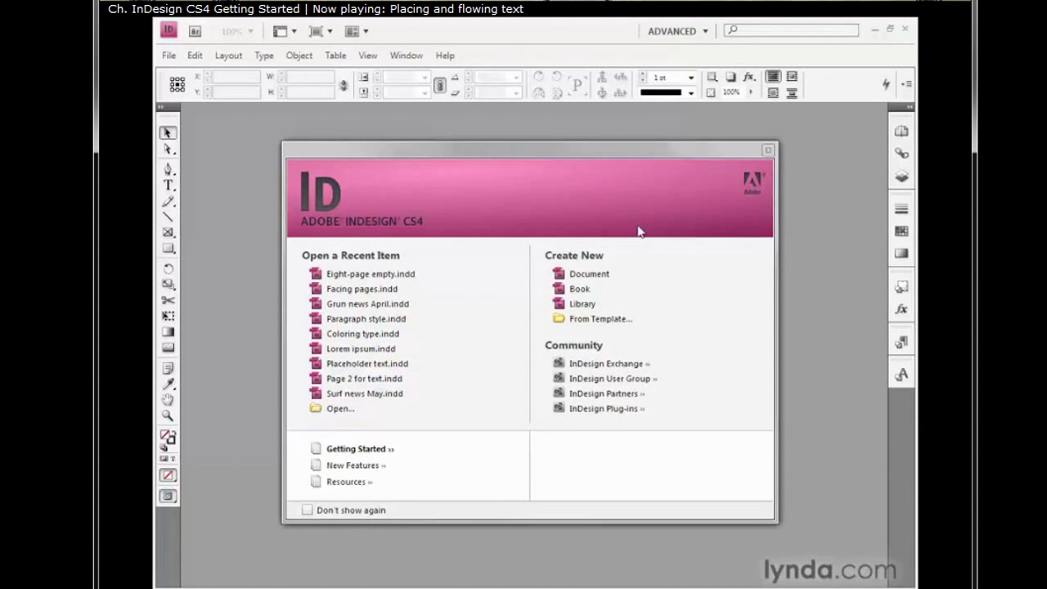
Start a new document from the Welcome screen to bring up the New Document dialog.
click(615, 274)
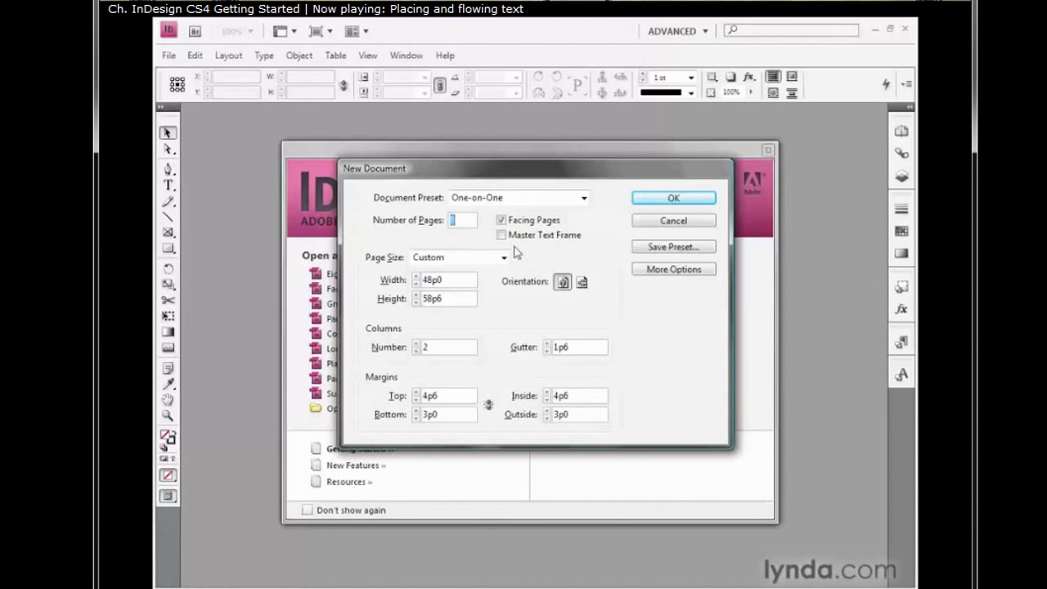
Create the 48p0 x 58p6 two-column facing-pages document and load Formatted document.rtf for placing.
click(645, 201)
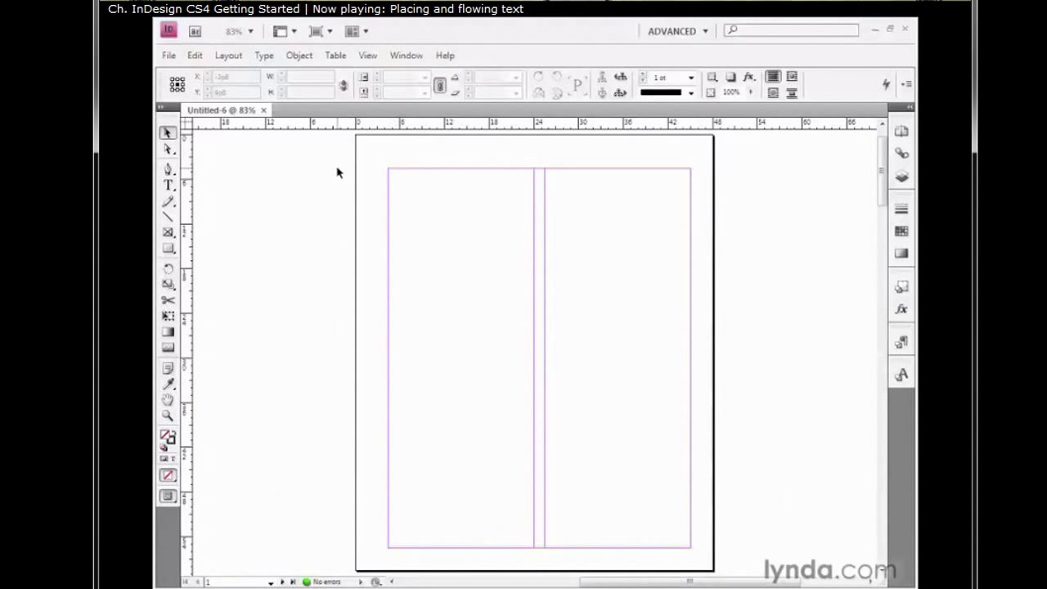
click(167, 56)
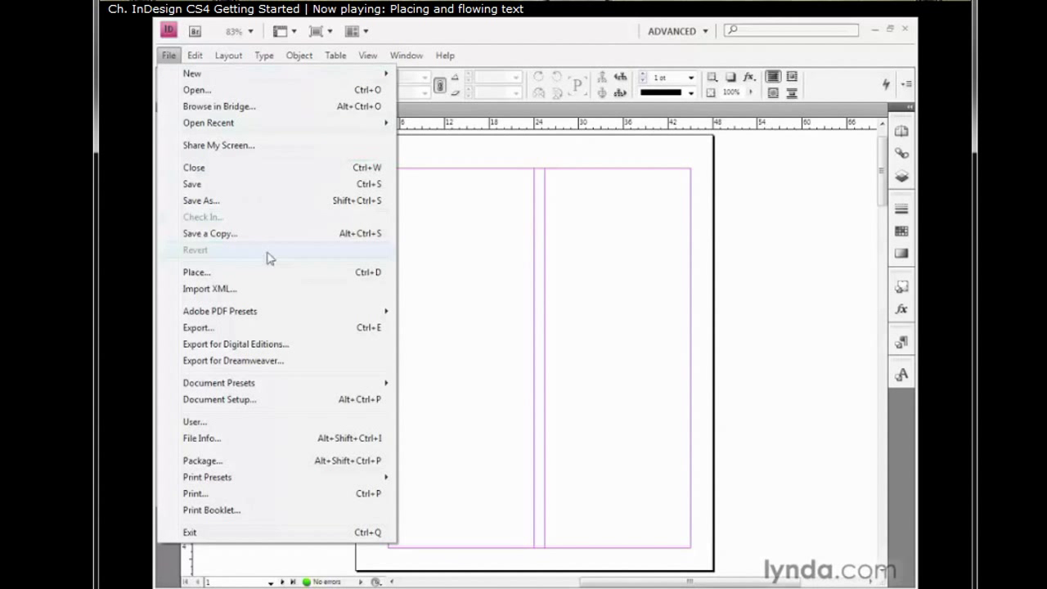
click(296, 273)
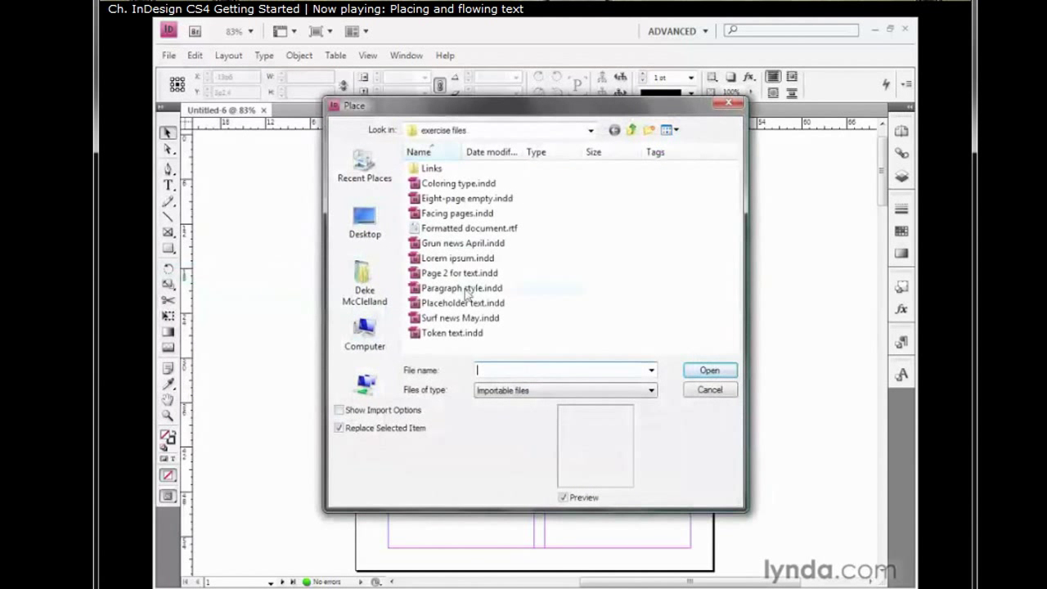
click(526, 234)
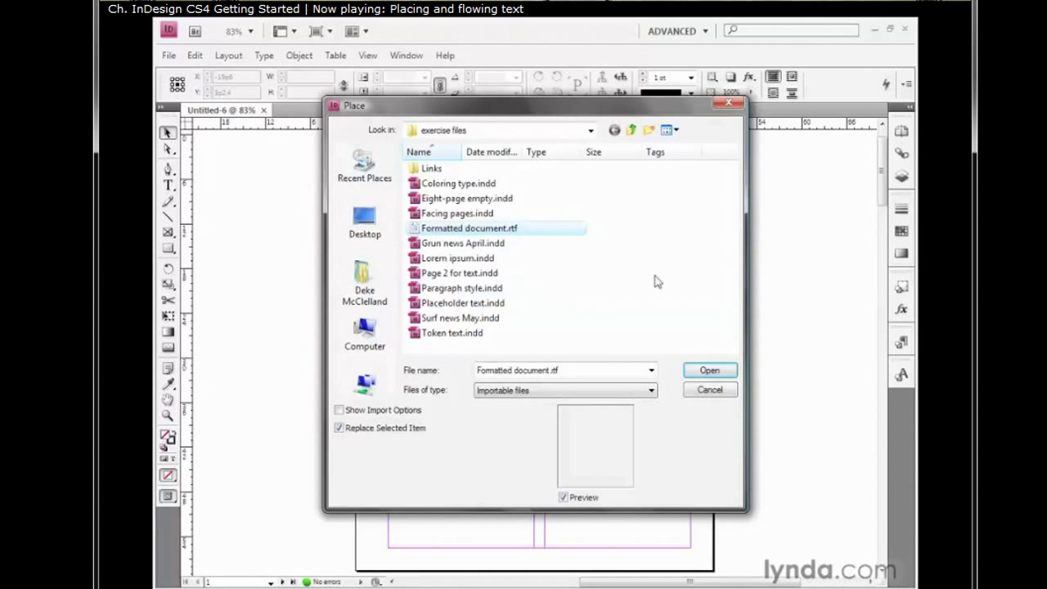
click(710, 374)
click(447, 197)
Place the loaded article at the left column's top-left margin corner on page 1.
drag(446, 195, 411, 187)
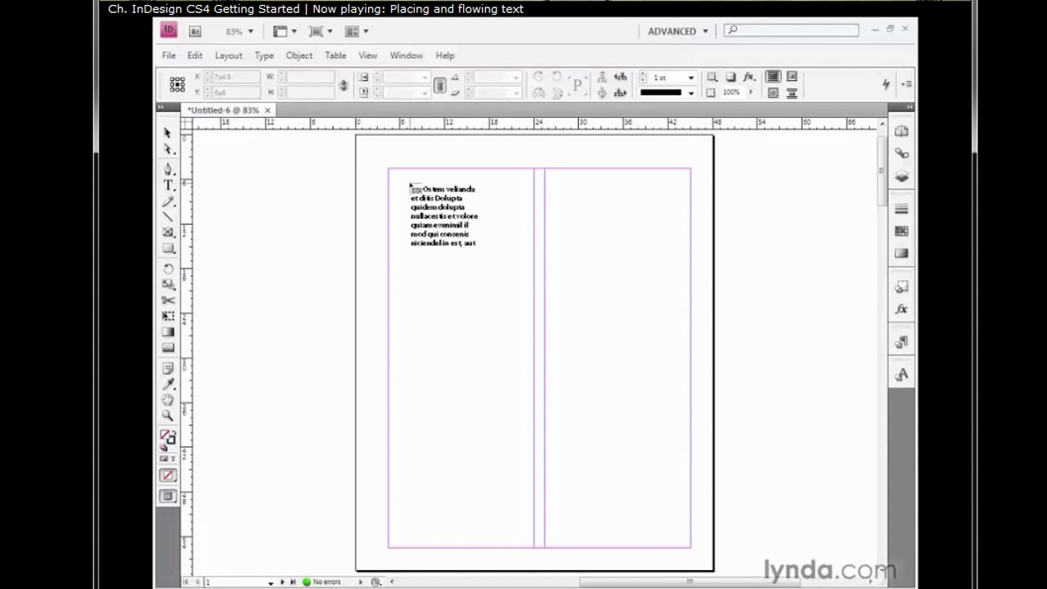
drag(410, 186, 390, 172)
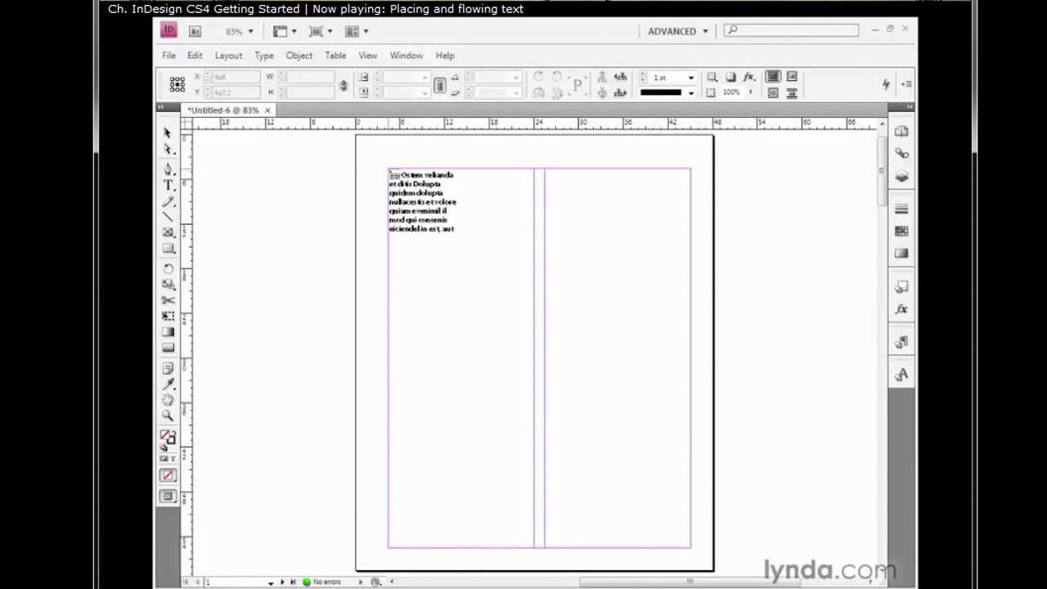
click(390, 173)
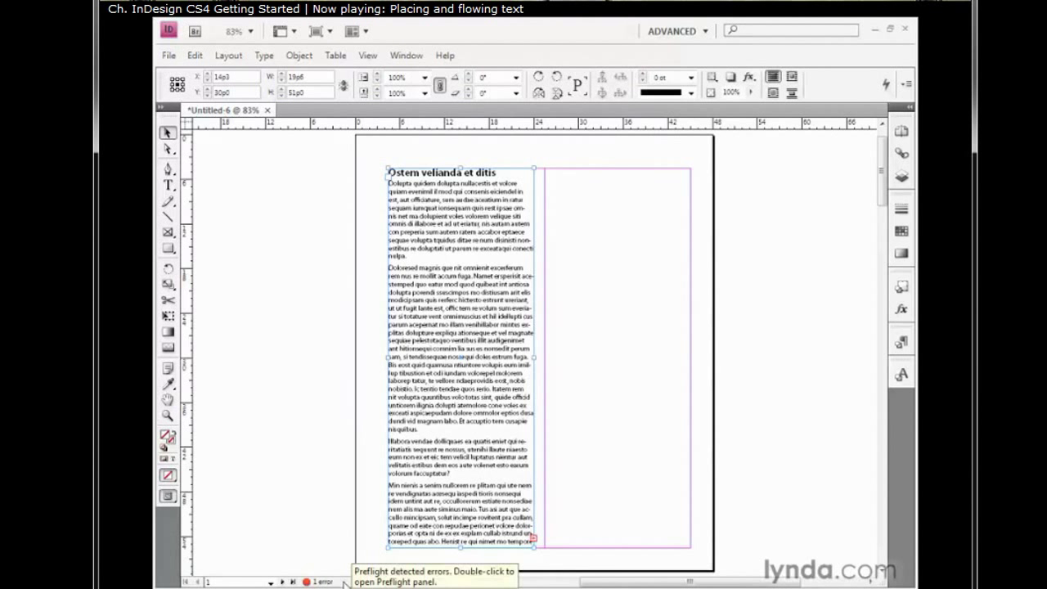
double_click(343, 582)
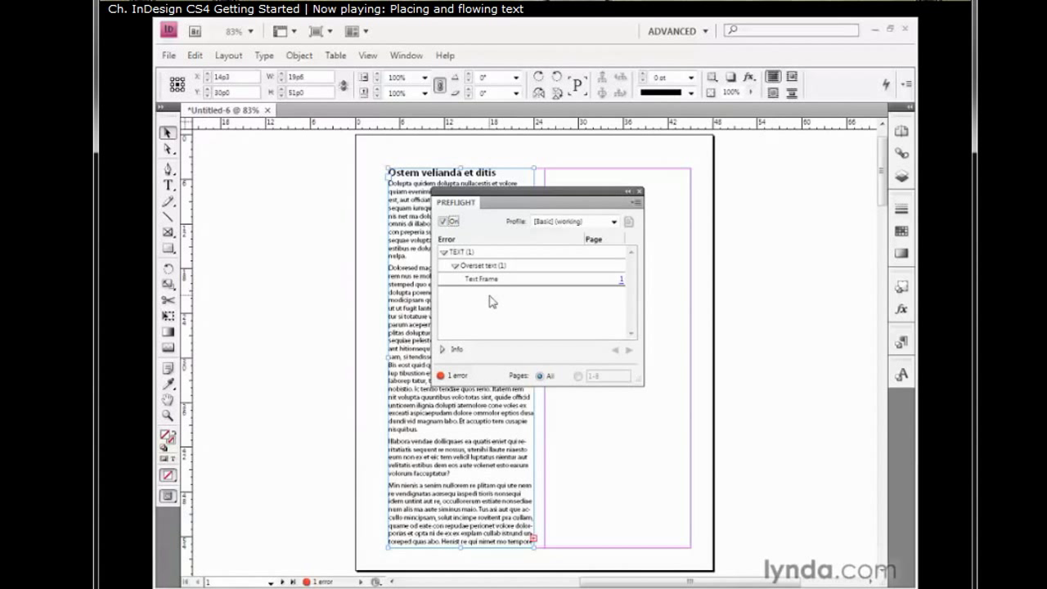
click(639, 192)
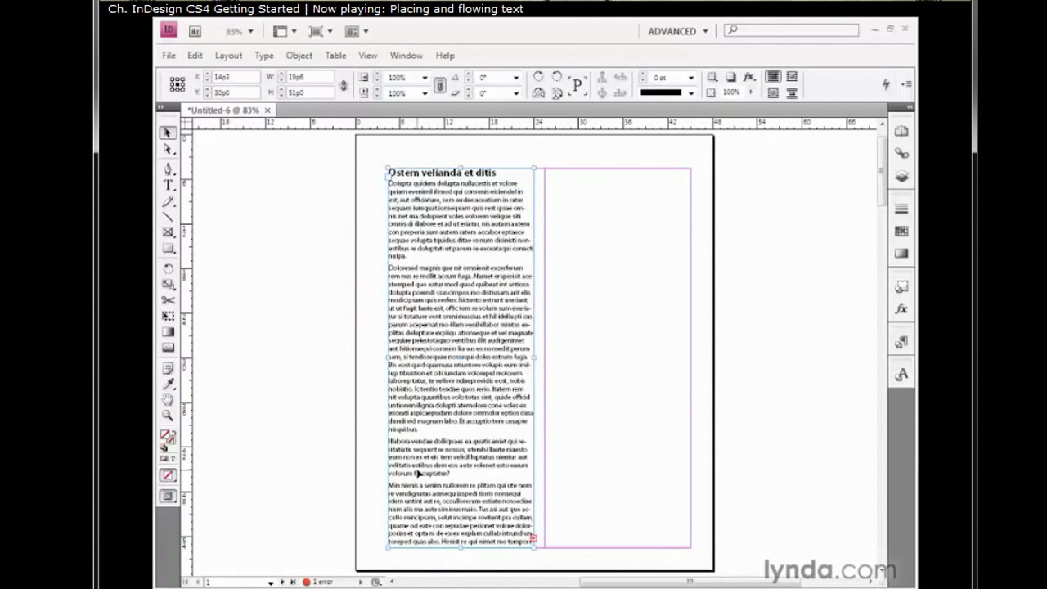
Flow the article's overset text into page 1's right column.
click(534, 541)
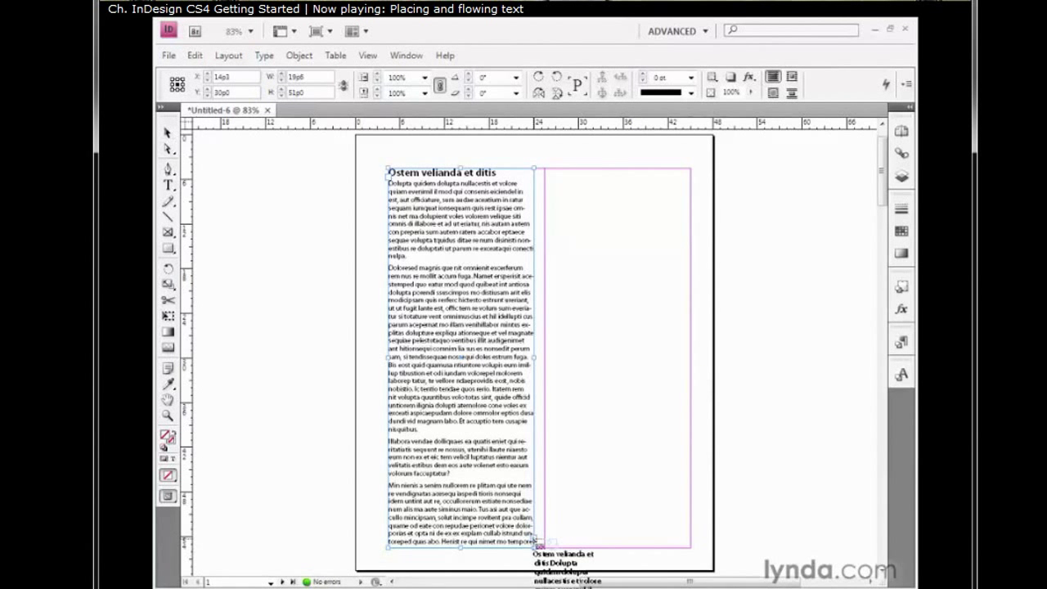
click(544, 174)
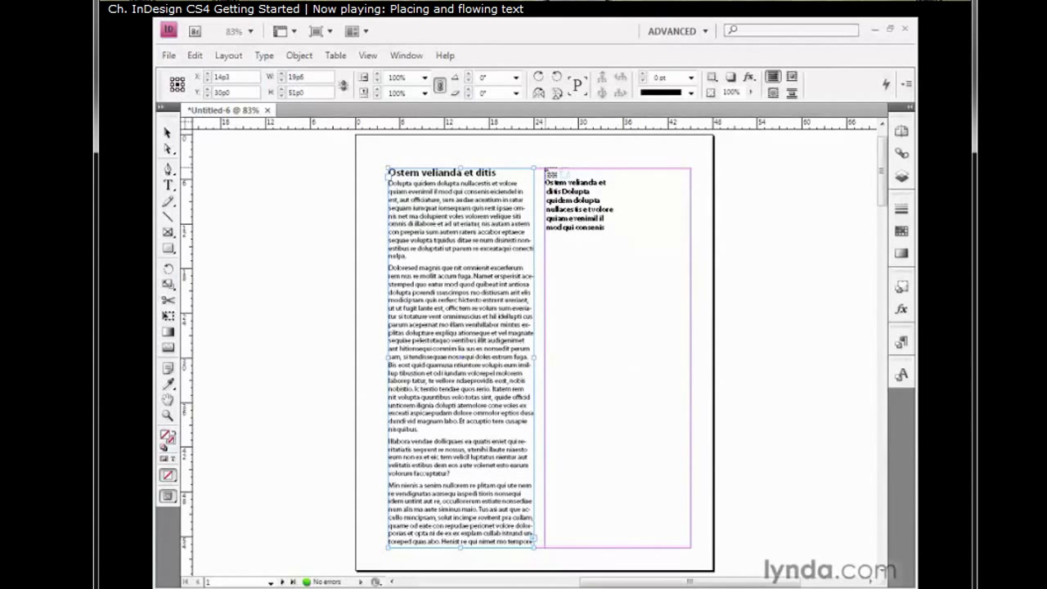
click(544, 170)
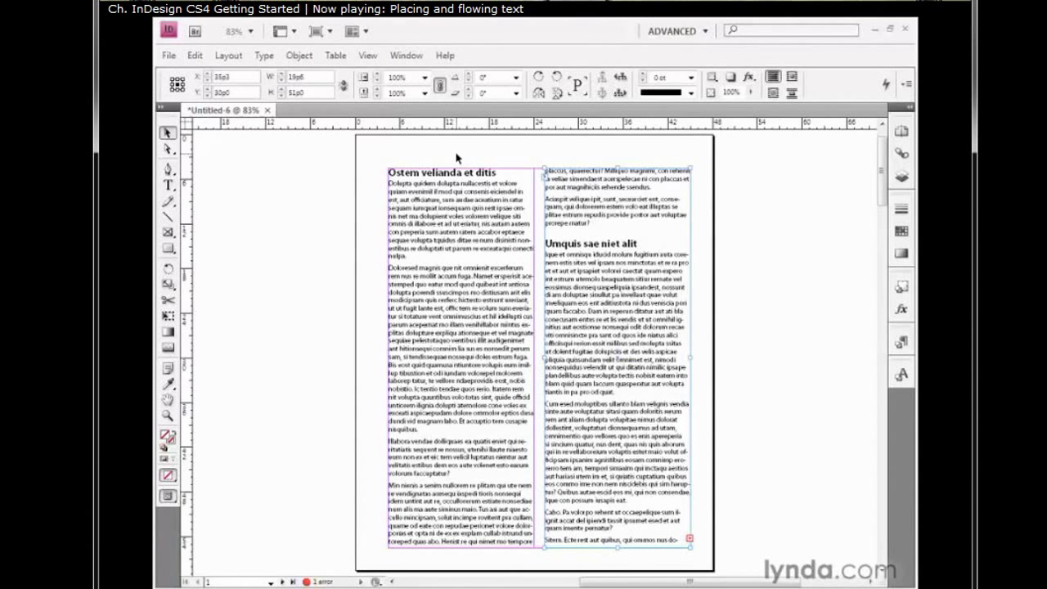
Turn on Show Text Threads and pick up the text still overflowing page 1.
click(367, 57)
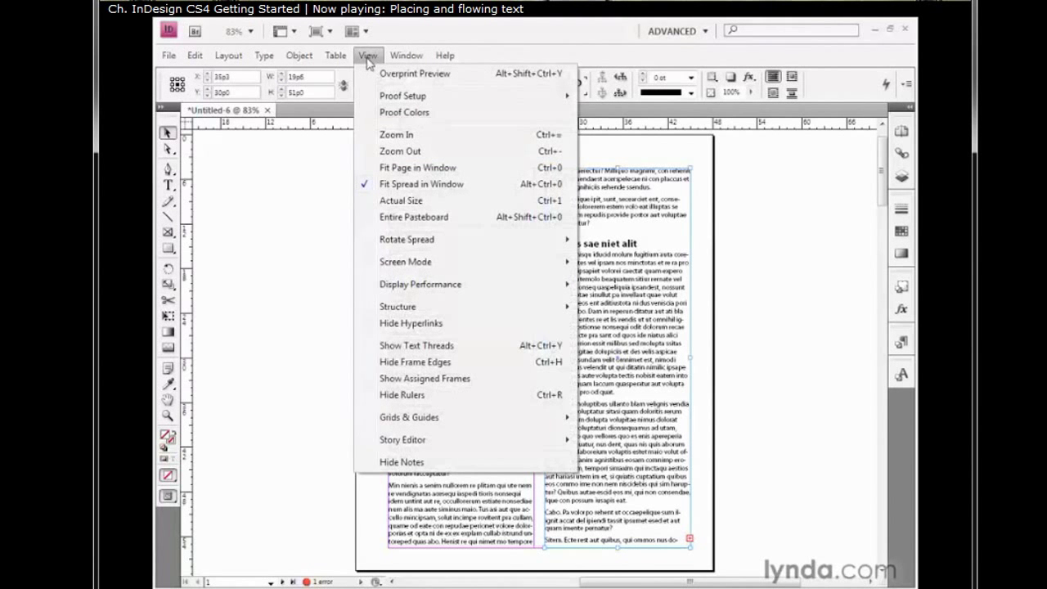
click(484, 346)
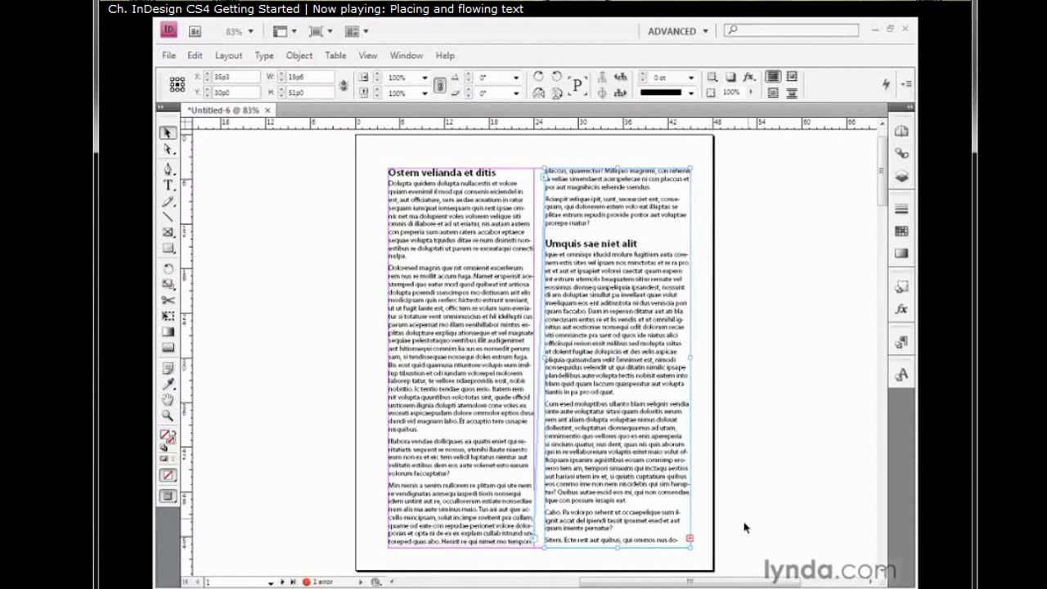
click(690, 543)
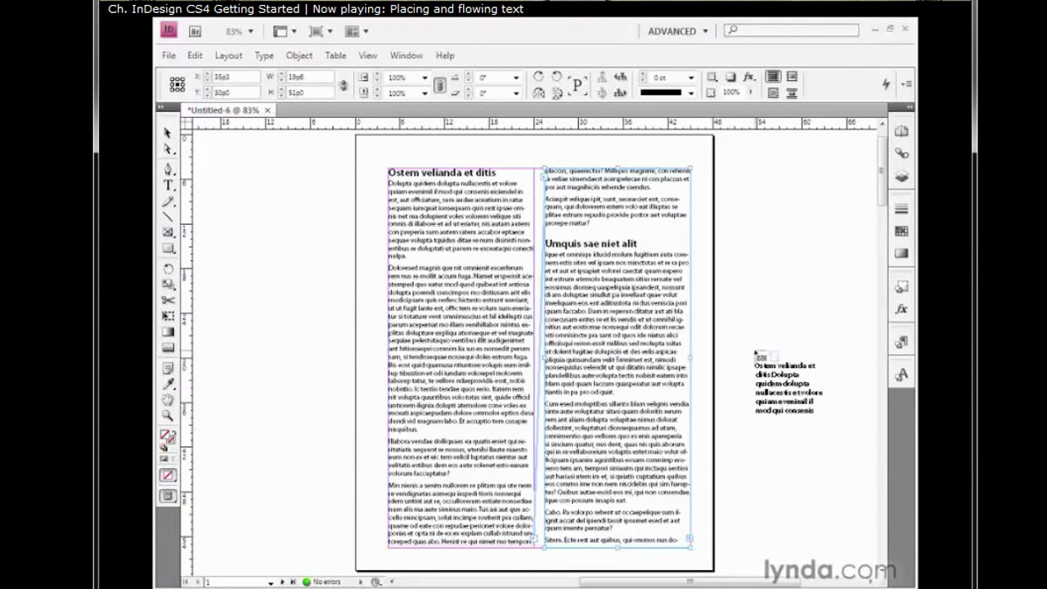
Move to the next spread and place the text in the left page's first column.
key(alt+Page_Down)
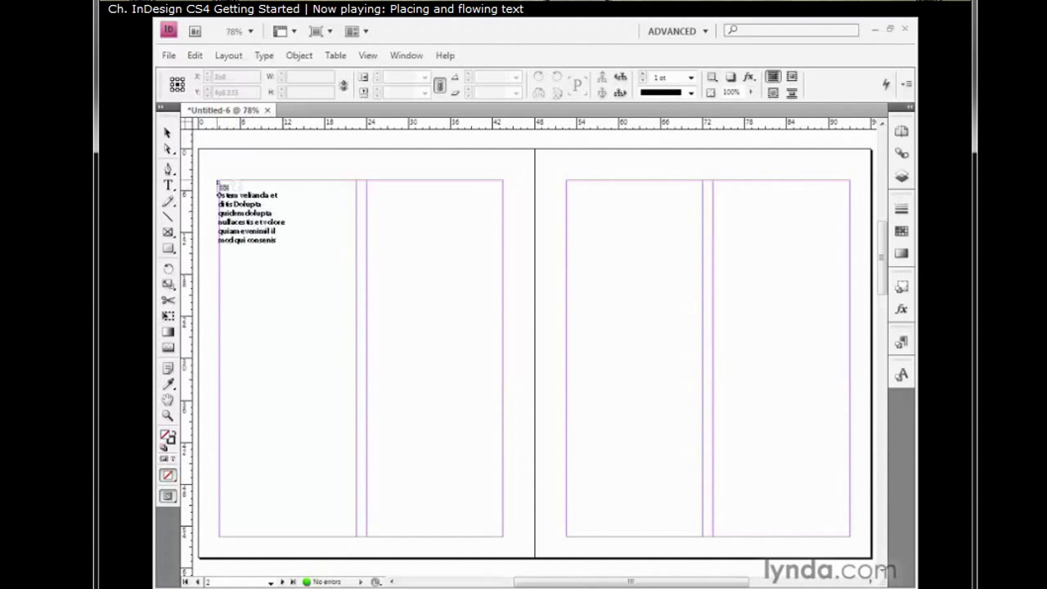
click(219, 180)
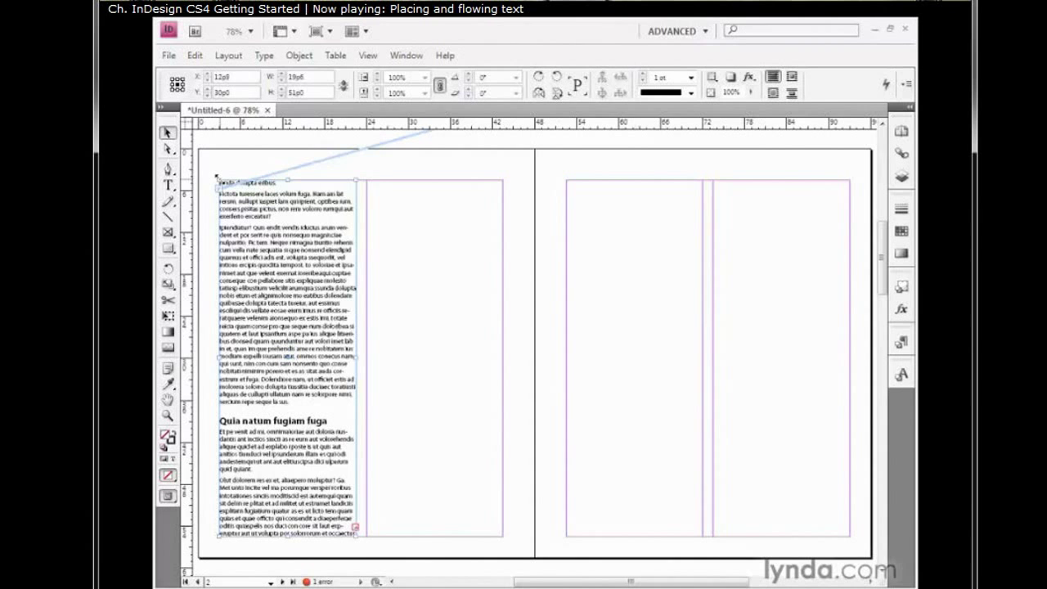
scroll(470, 223, up, 5)
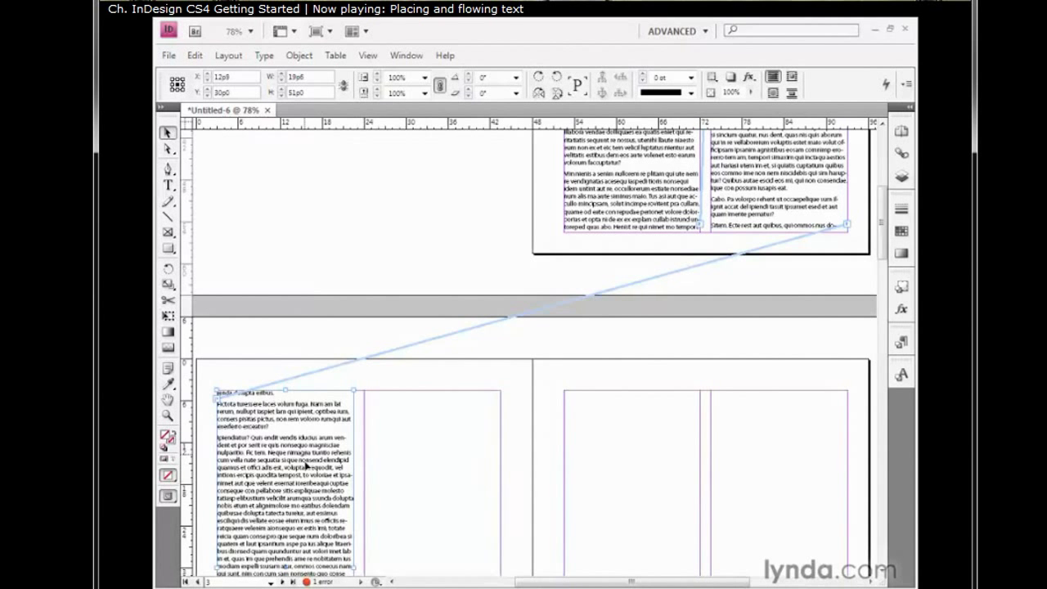
scroll(305, 374, down, 3)
scroll(304, 375, down, 2)
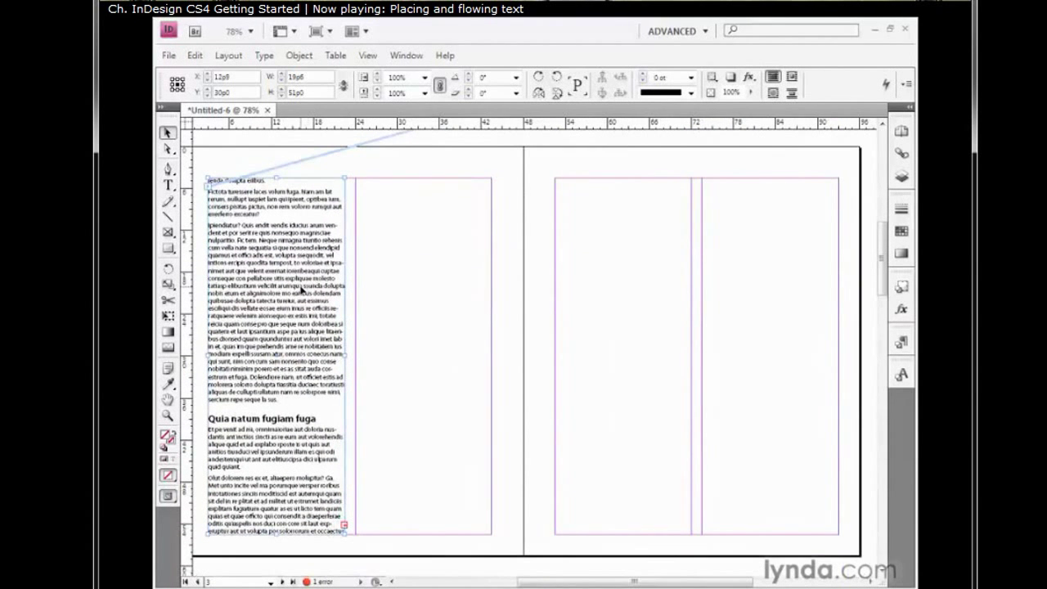
Thread the overflow into a short frame drawn at the top of the second column.
click(344, 526)
click(362, 179)
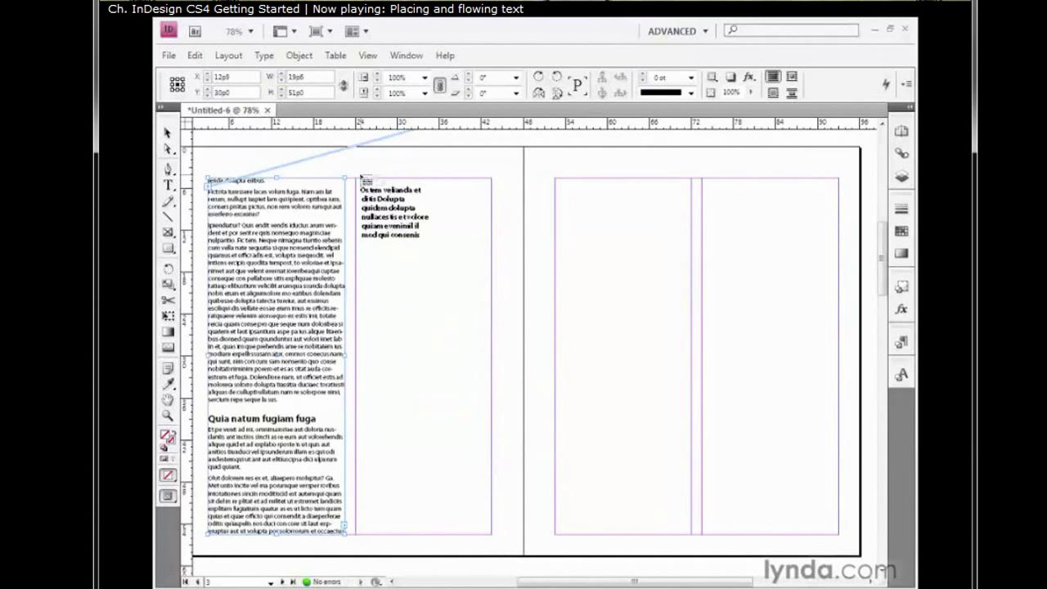
key(ctrl+z)
drag(357, 178, 509, 332)
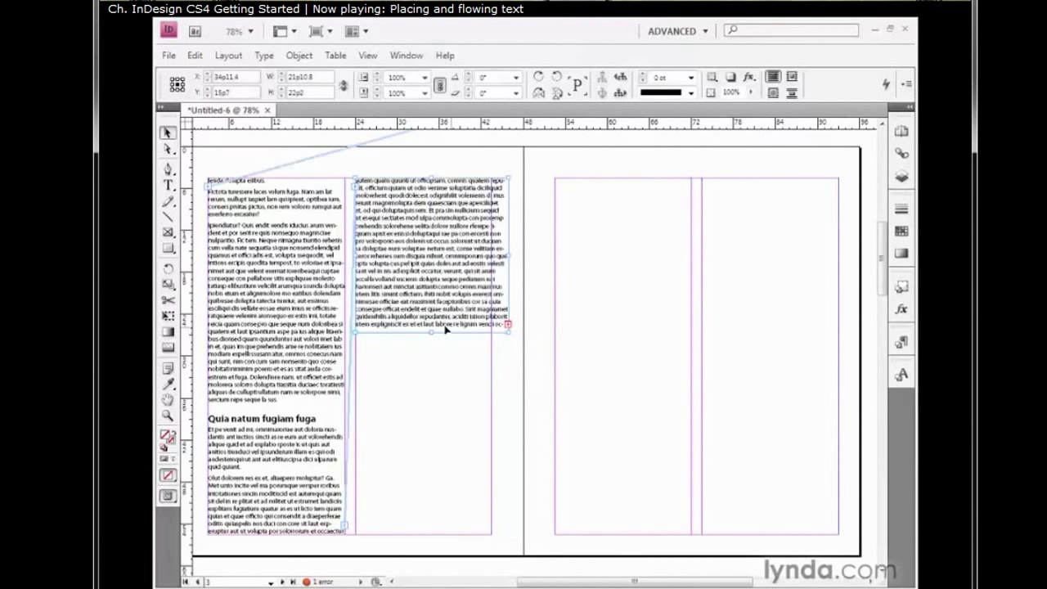
Thread the overflow into page 2's lower second column, then both columns of page 3.
click(507, 324)
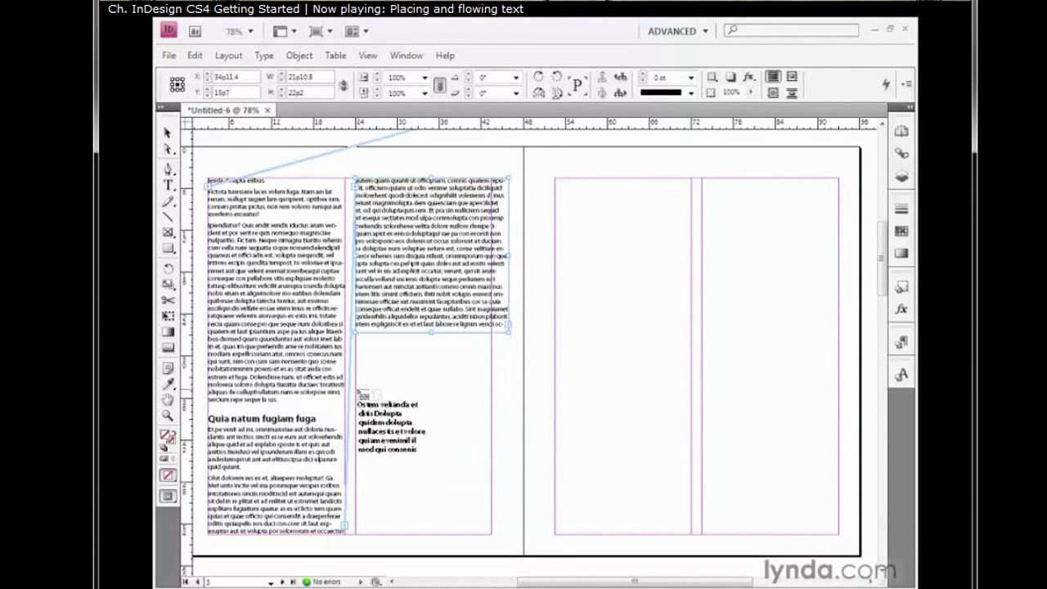
click(358, 393)
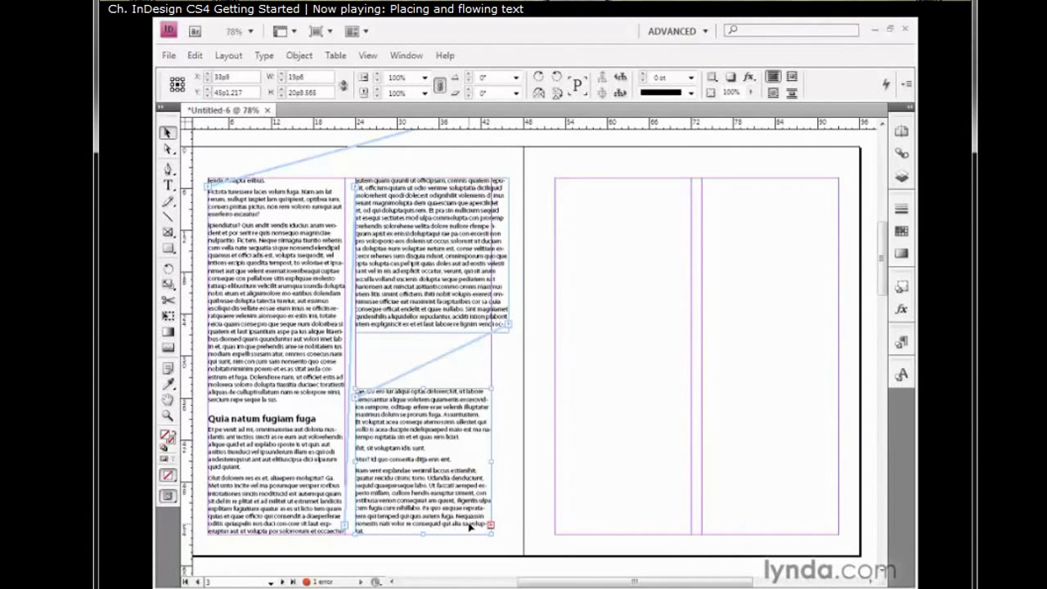
click(491, 526)
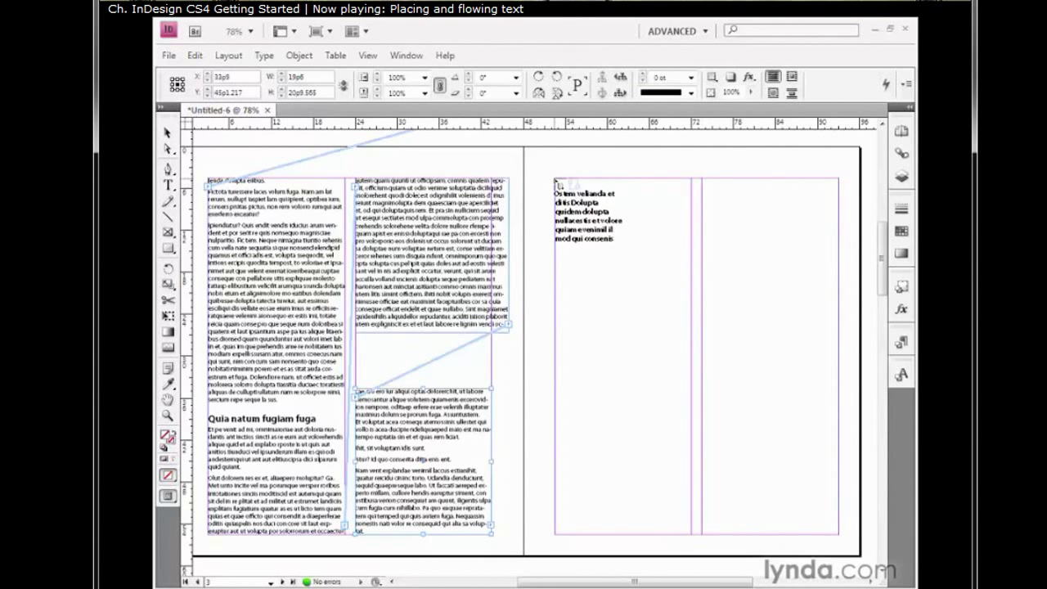
click(557, 183)
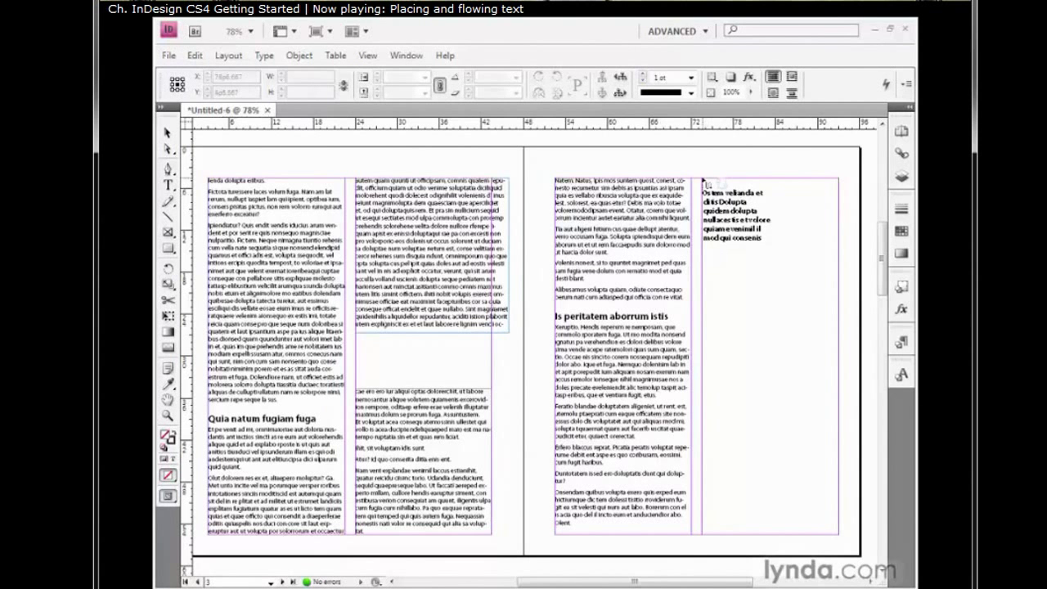
click(703, 179)
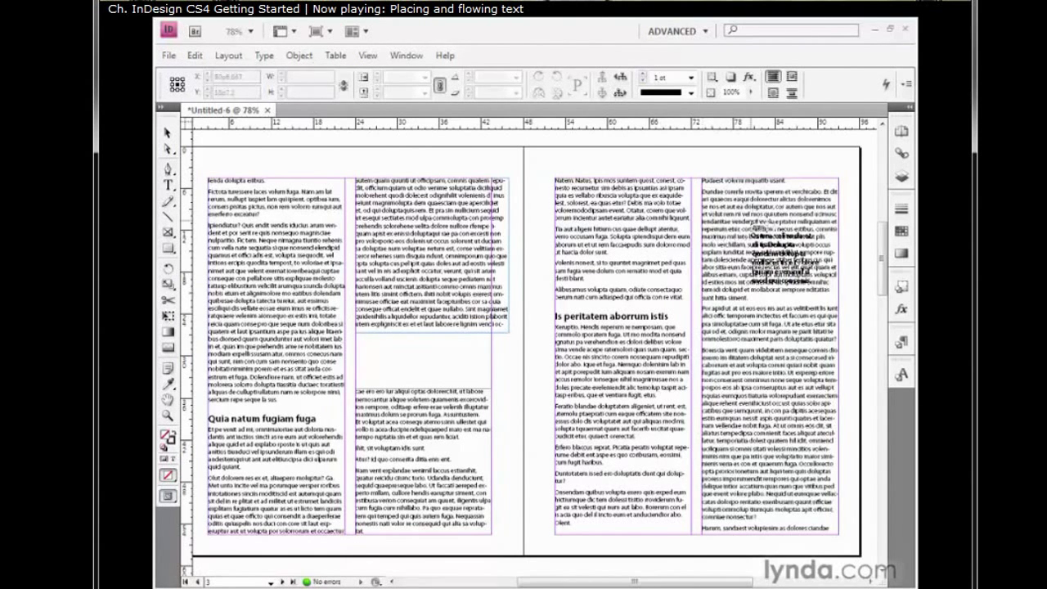
On the next spread, place the text in page 4's first column and autoflow through pages 4 and 5.
key(alt+Page_Down)
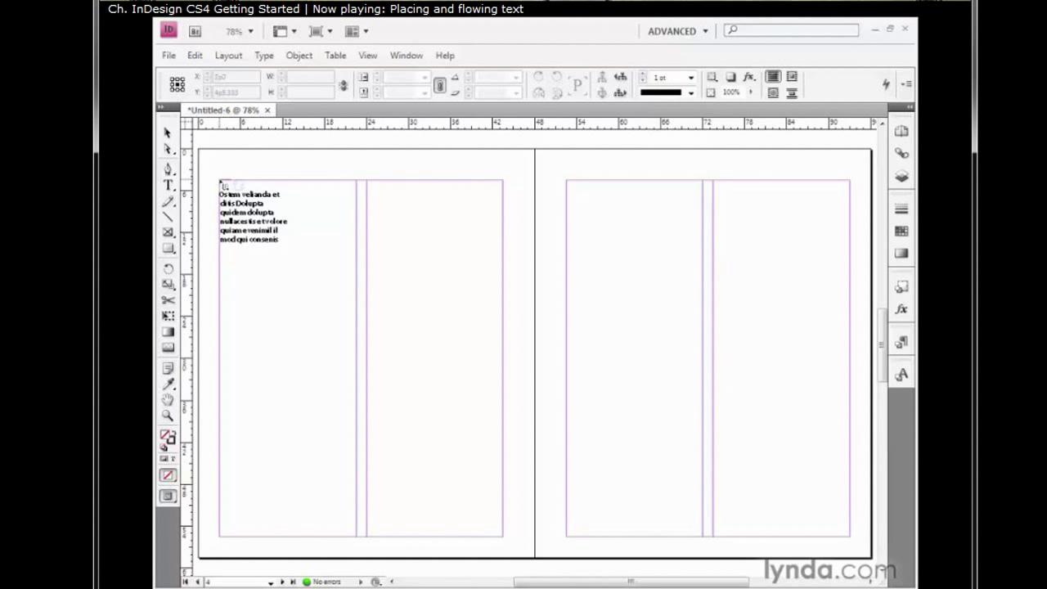
click(221, 183)
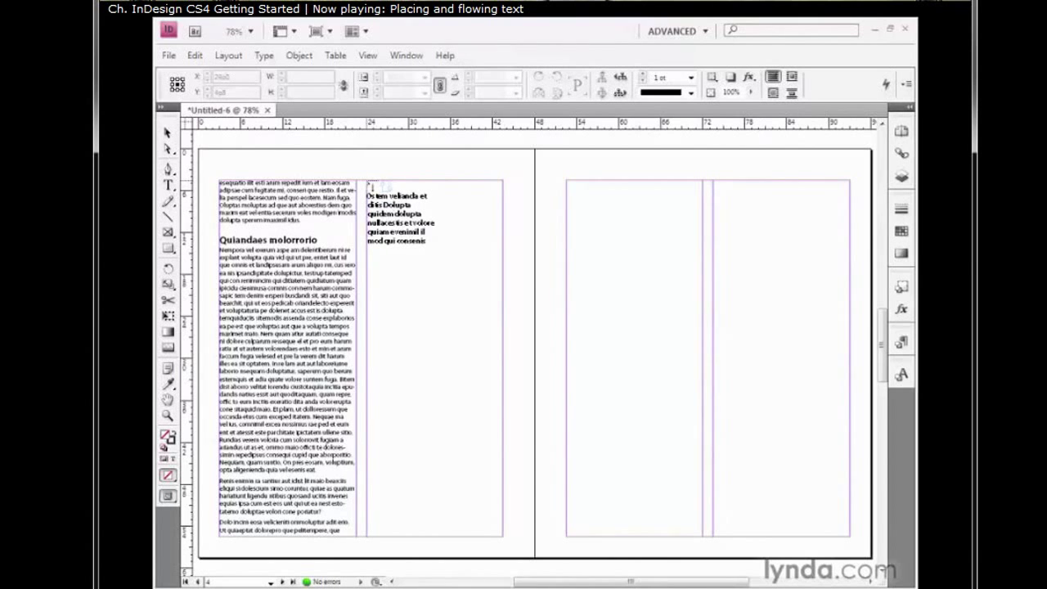
shift+click(369, 187)
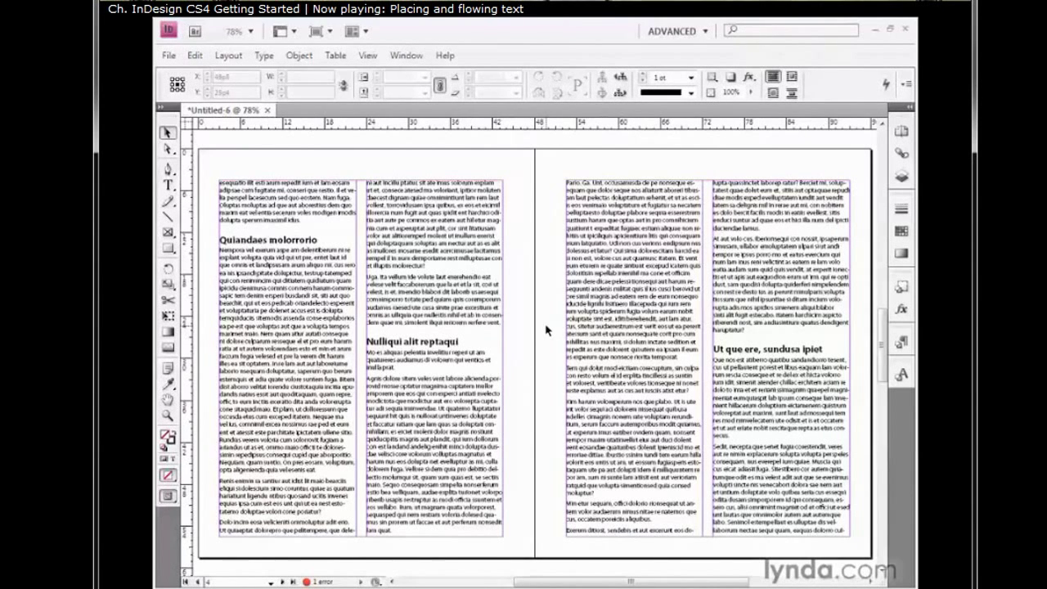
Show the Layout menu's page and spread navigation commands.
click(226, 57)
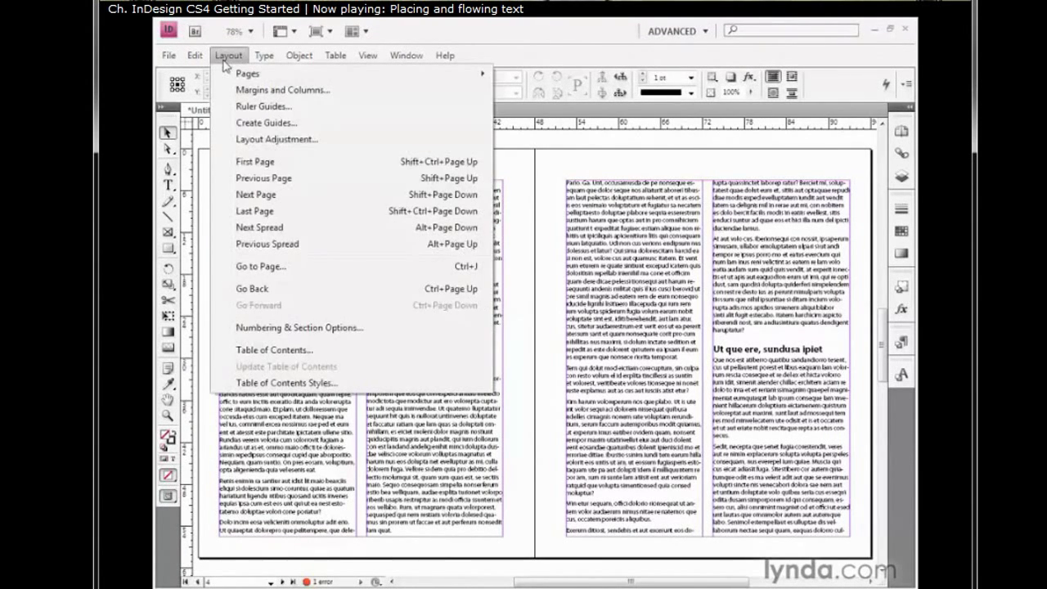